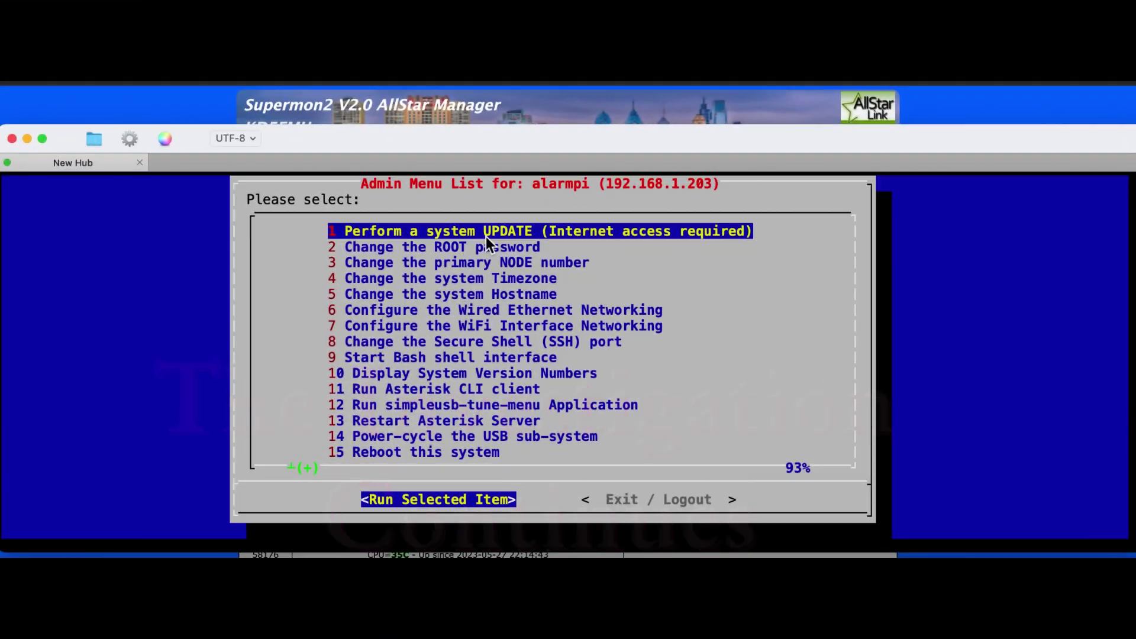
Open the root Bash shell from admin option 9, then exit back to the menu
key("9")
key("Return")
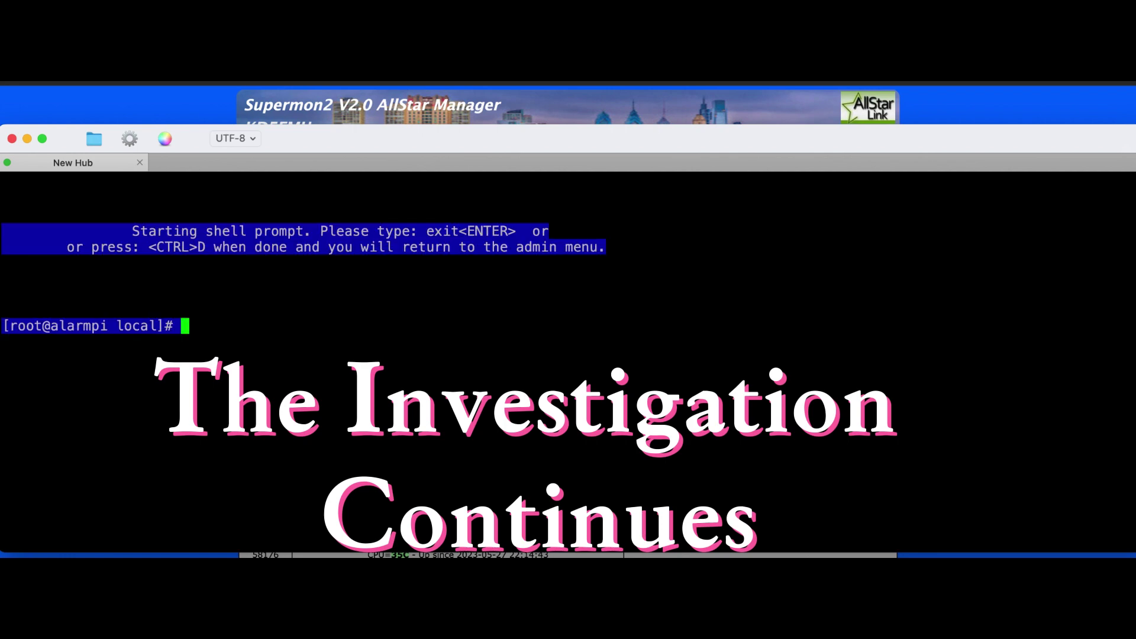
type("exit")
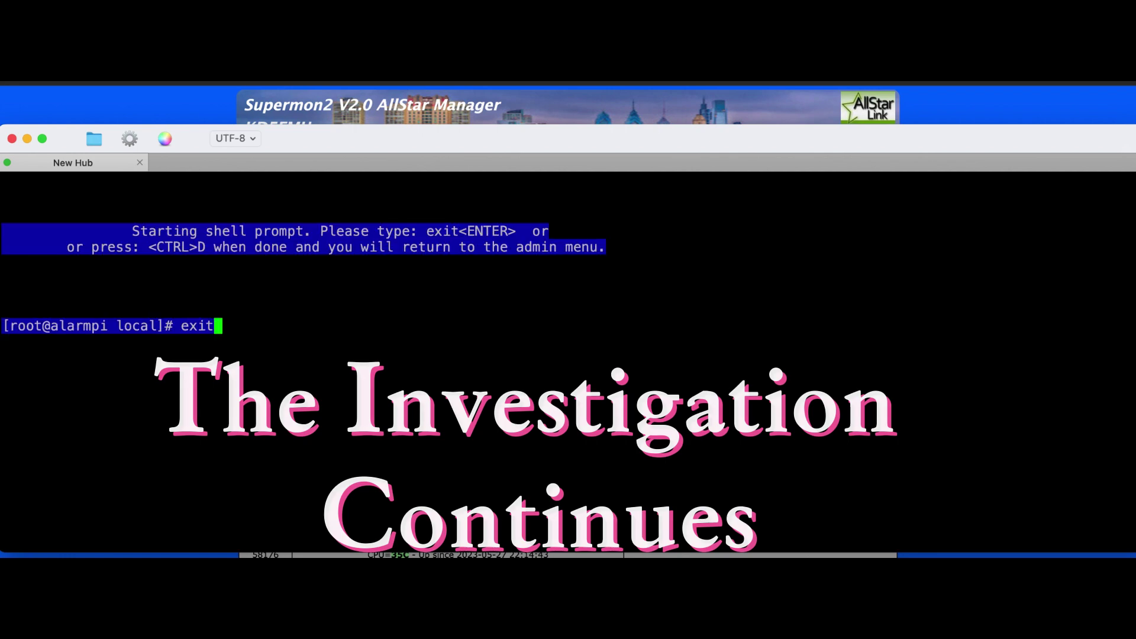
key("Return")
Start the Asterisk CLI client, option 11 in the admin menu
key("Down")
key("Down")
key("Down")
key("Down")
key("Down")
key("Down")
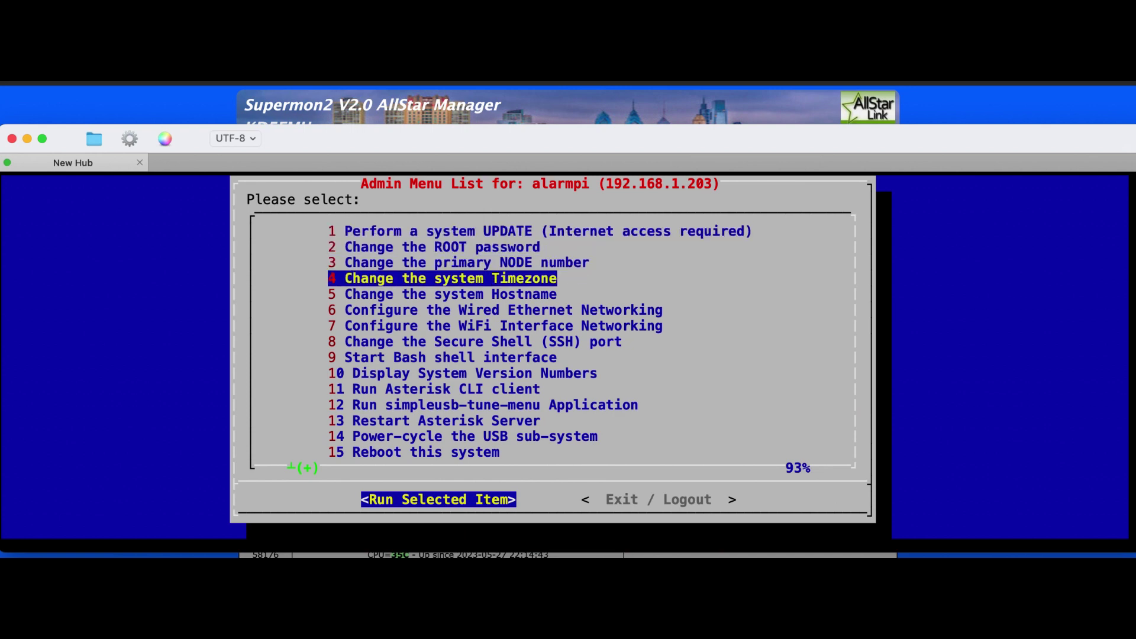
key("Down")
key("Down")
key("Down")
key("Down")
key("Return")
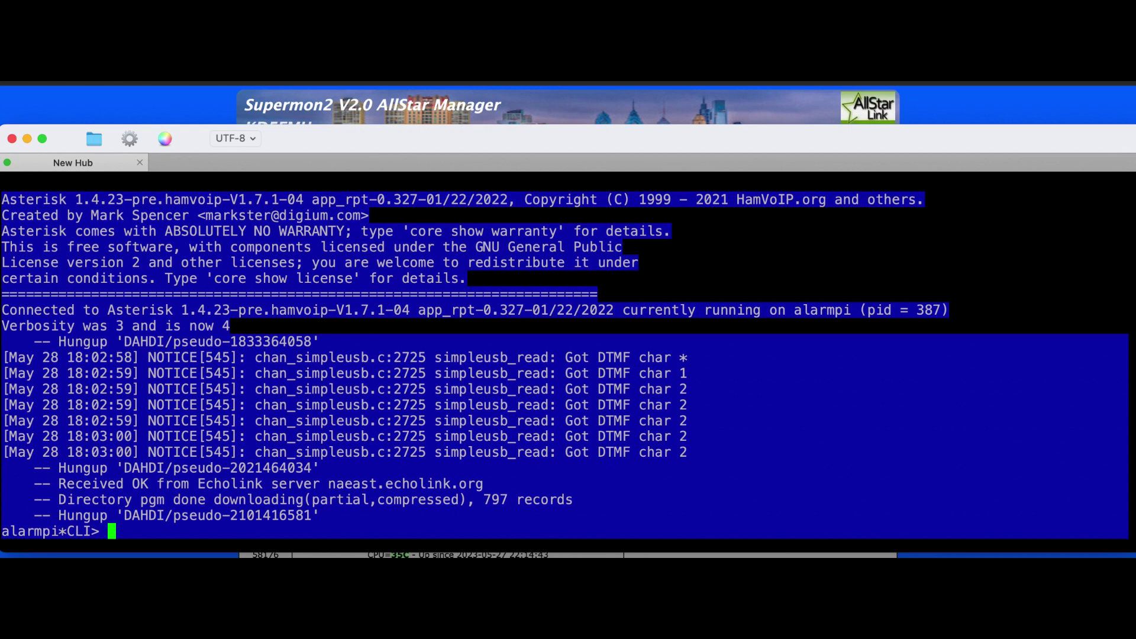
Exit the CLI, launch simpleusb-tune-menu (option 12), and choose 2 for the live Rx voice display
type("exit")
key("Return")
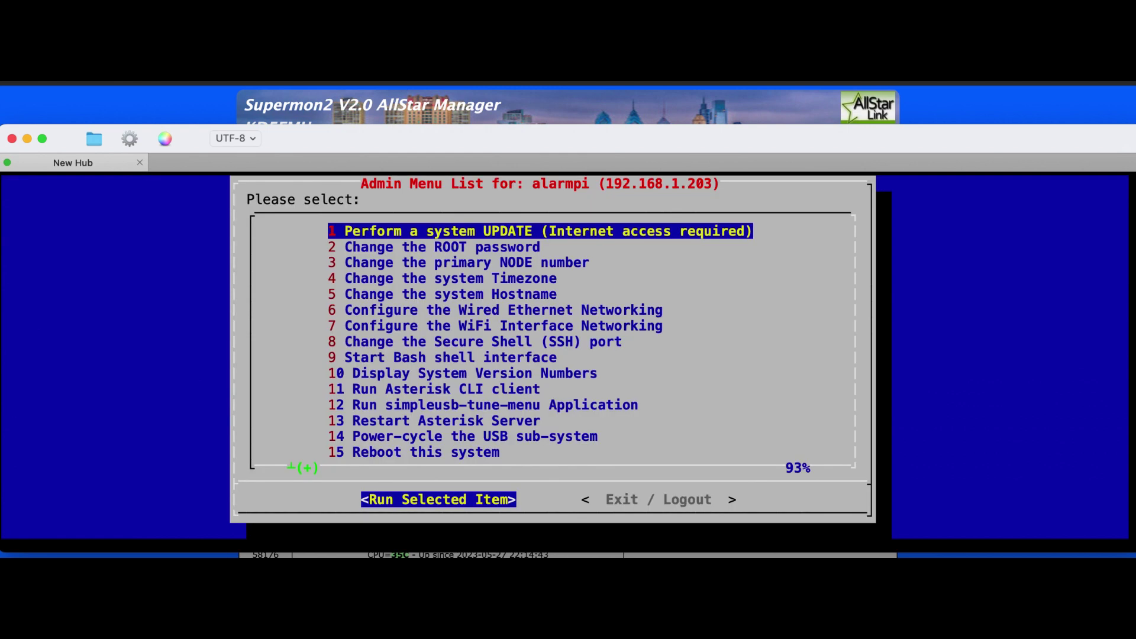
key("Down")
key("Down")
key("Down")
key("Down")
key("Down")
key("Down")
key("Down")
key("Down")
key("Down")
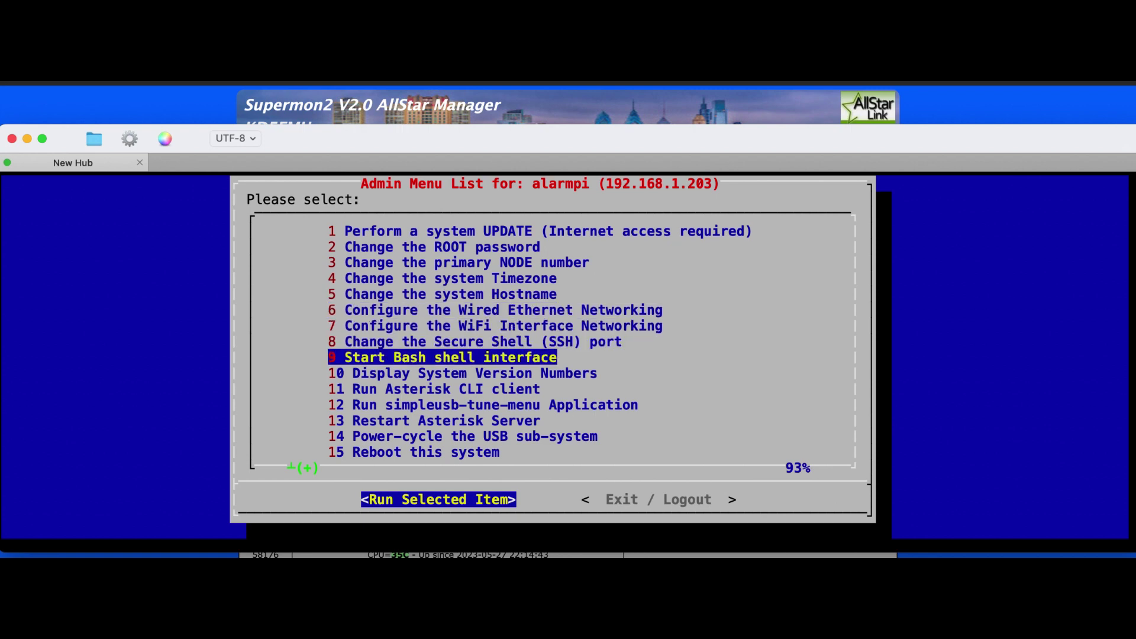
key("Down")
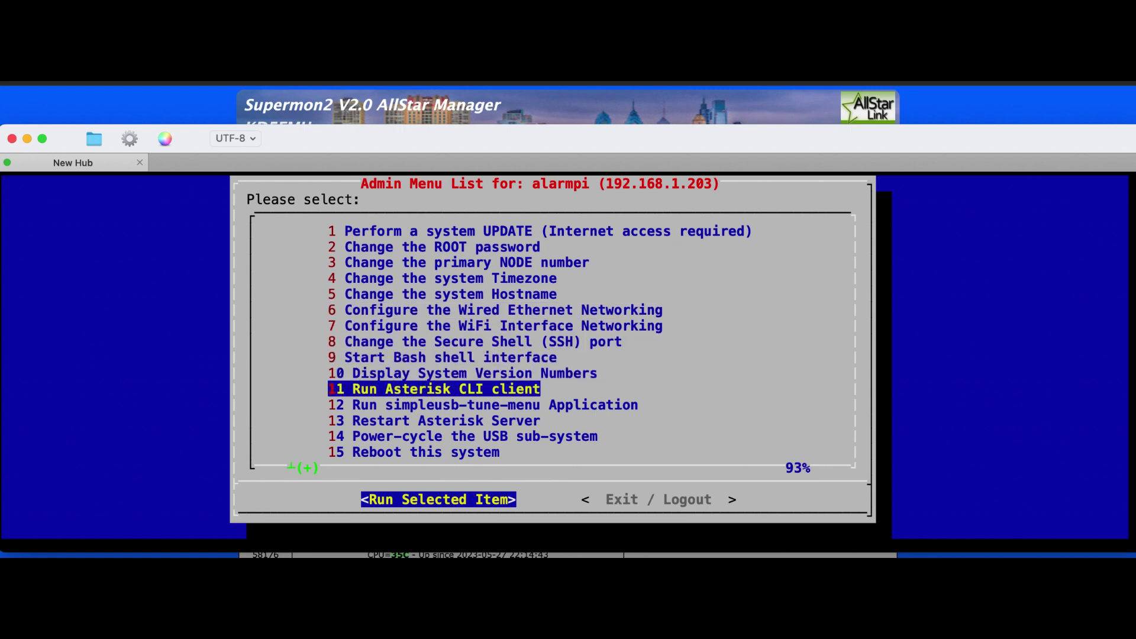
key("Down")
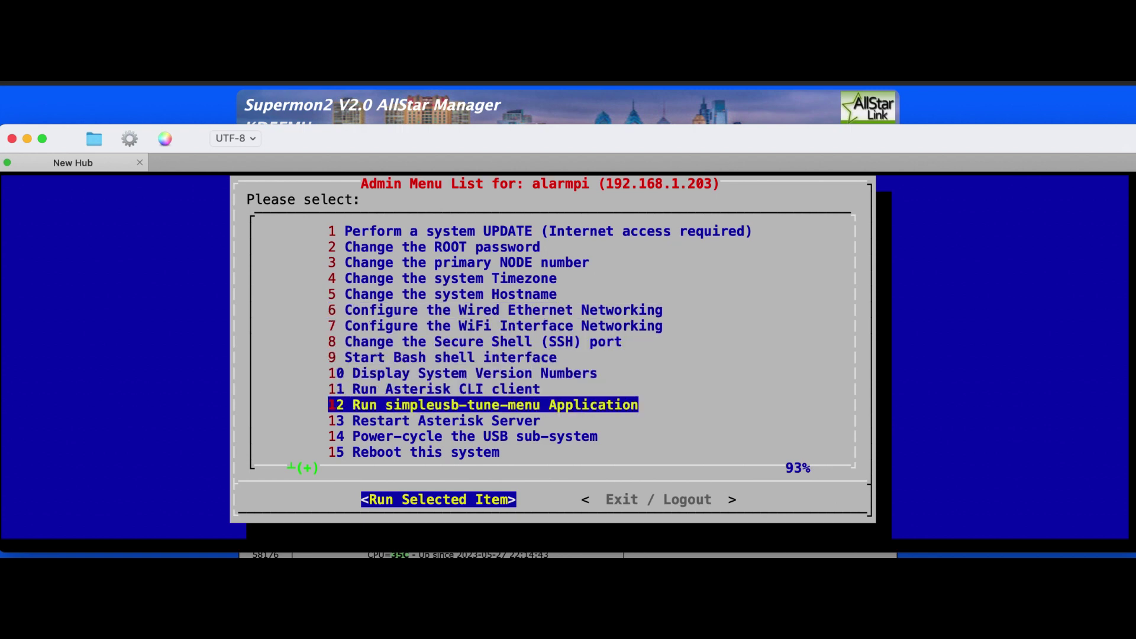
key("Return")
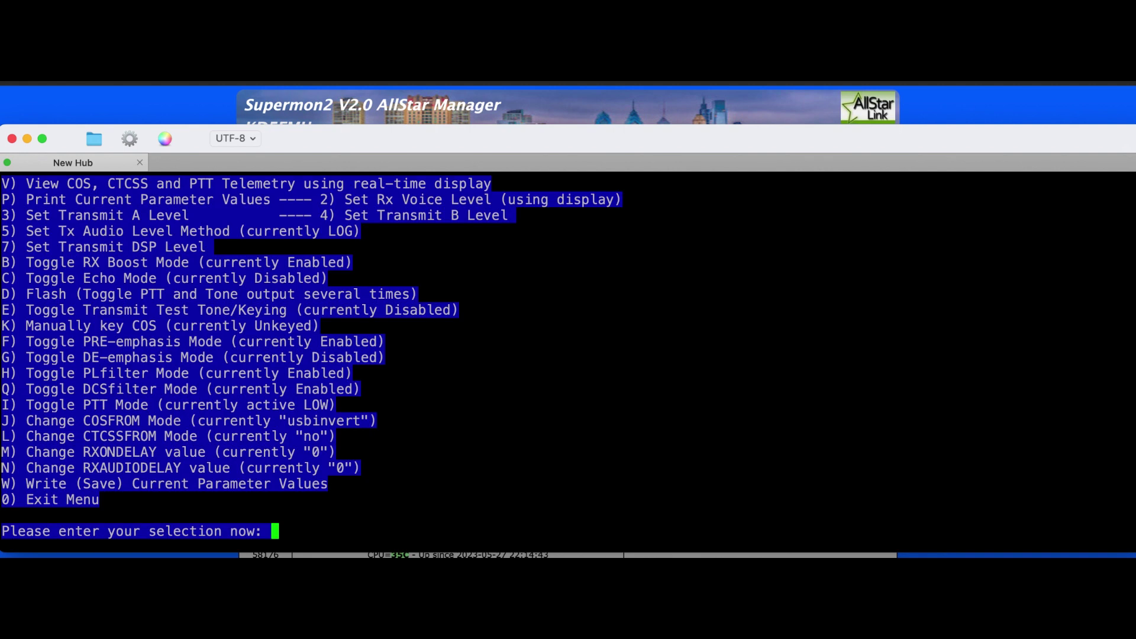
type("2")
key("Return")
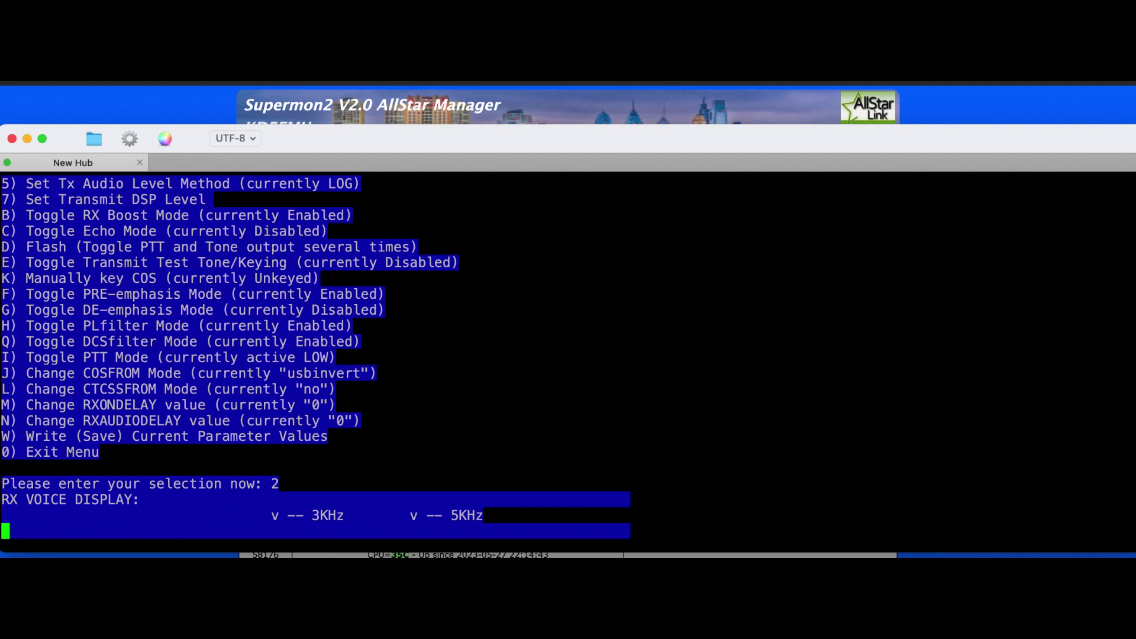
Change the Rx channel voice level from 600 to 650, then return to the tune selection list
key("Return")
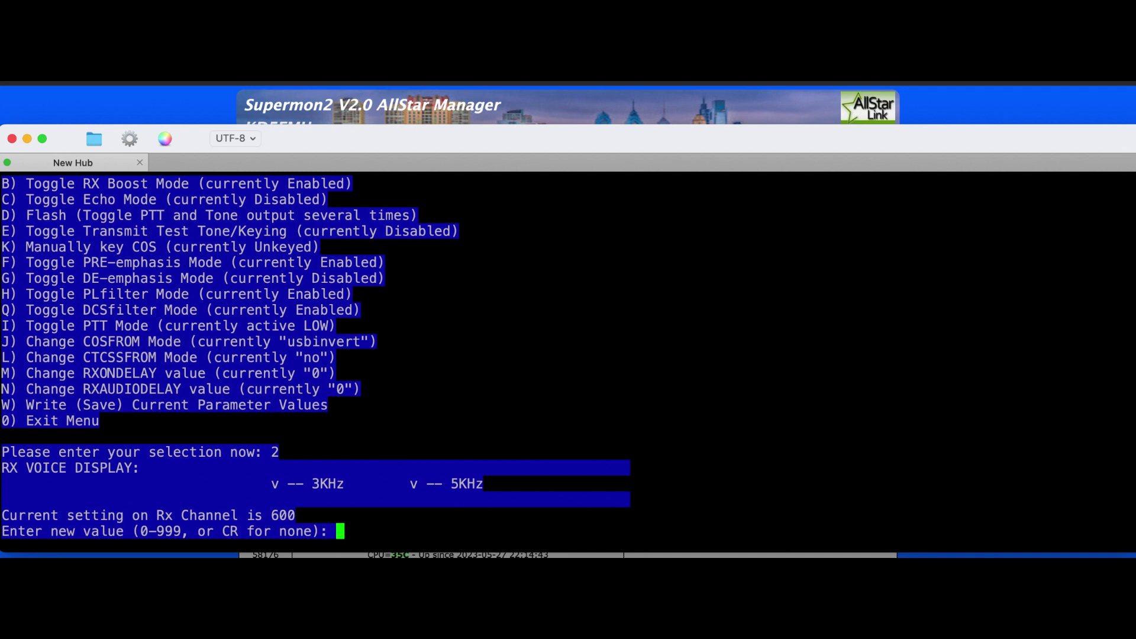
type("650")
key("Return")
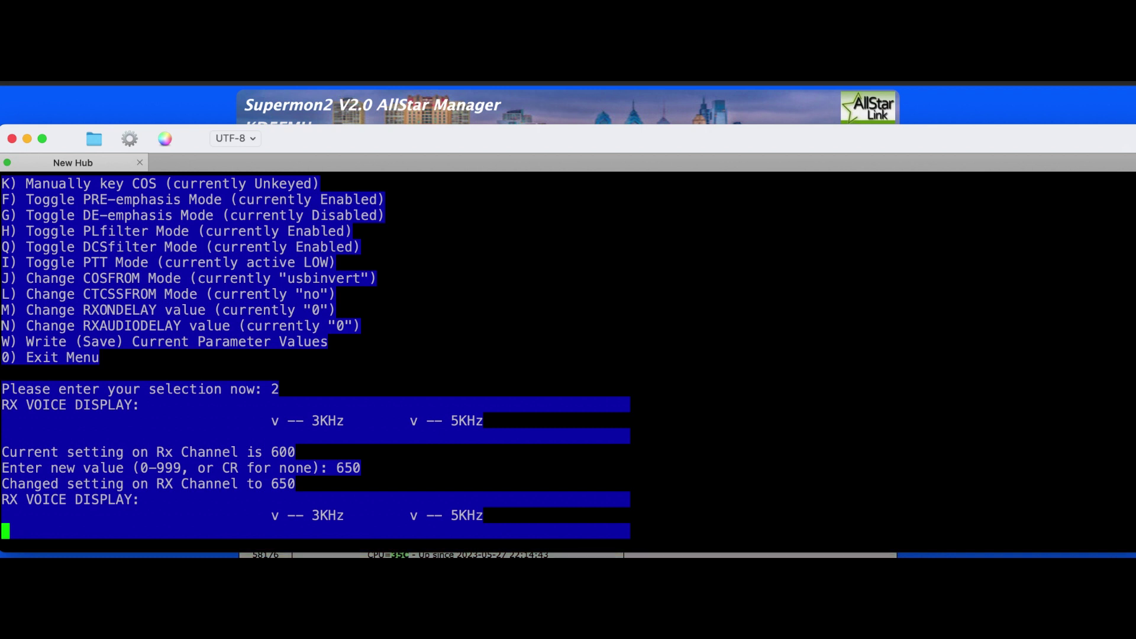
key("Return")
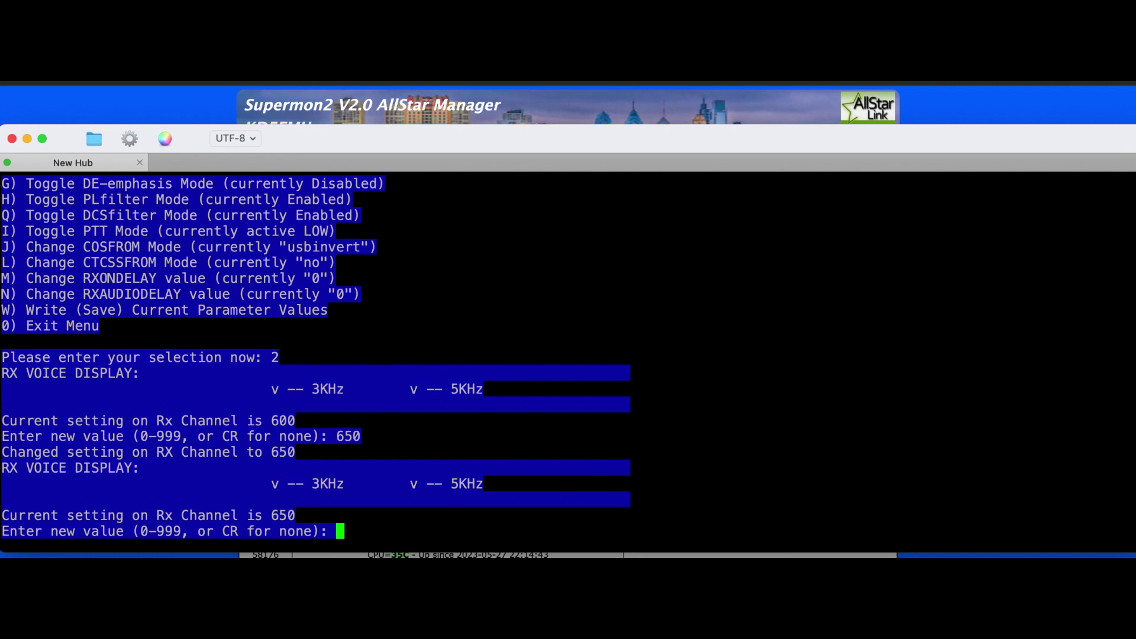
key("Return")
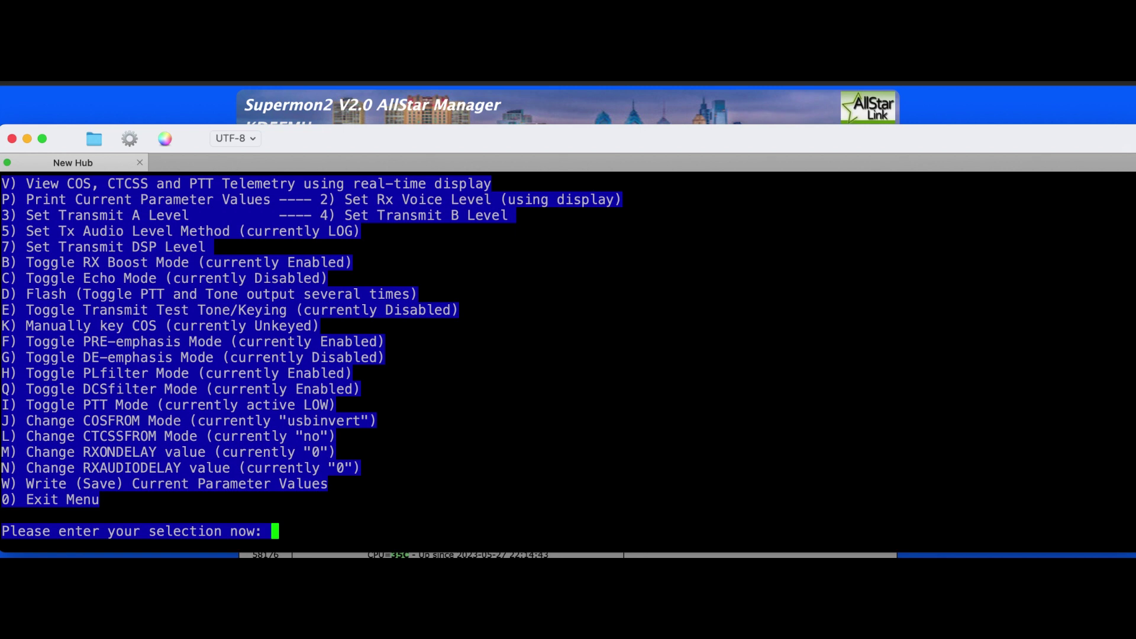
Write the tuning settings to simpleusb.conf with w, then exit the tune menu with 0
type("w")
key("Return")
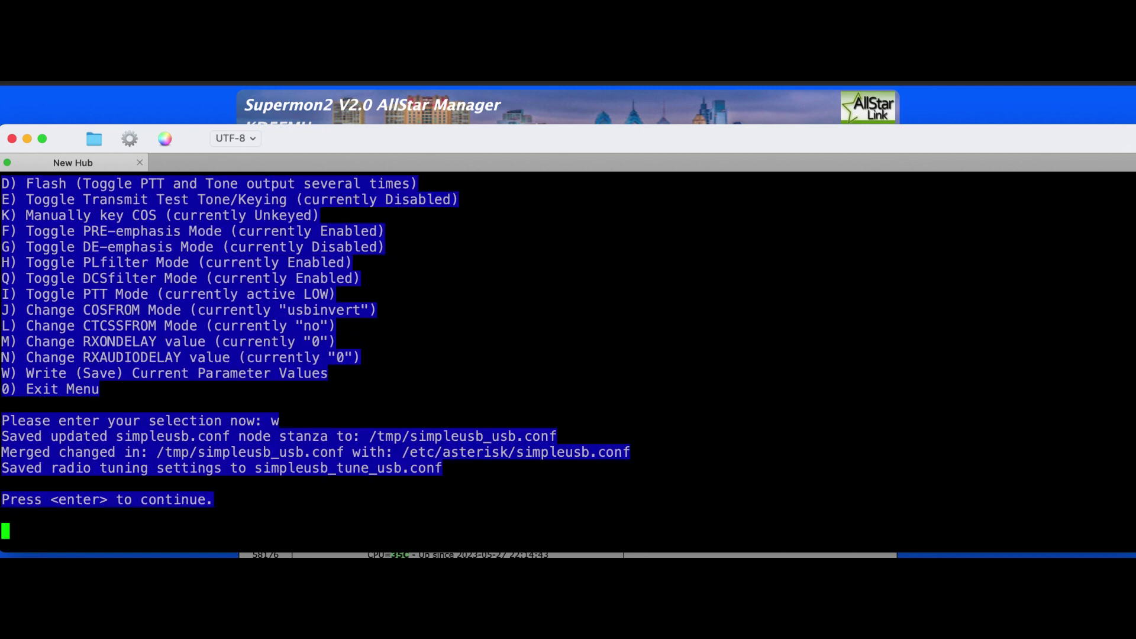
key("Return")
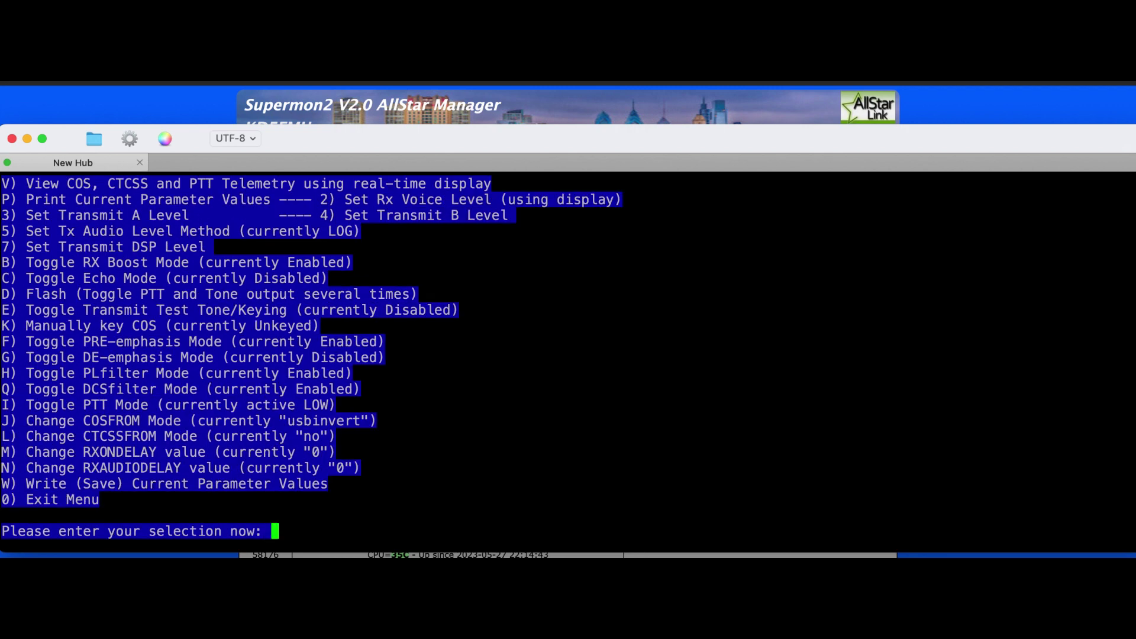
type("0")
key("Return")
Restart the Asterisk server via admin option 13, confirming Yes
key("Down")
key("Down")
key("Down")
key("Down")
key("Down")
key("Down")
key("Down")
key("Down")
key("Down")
key("Down")
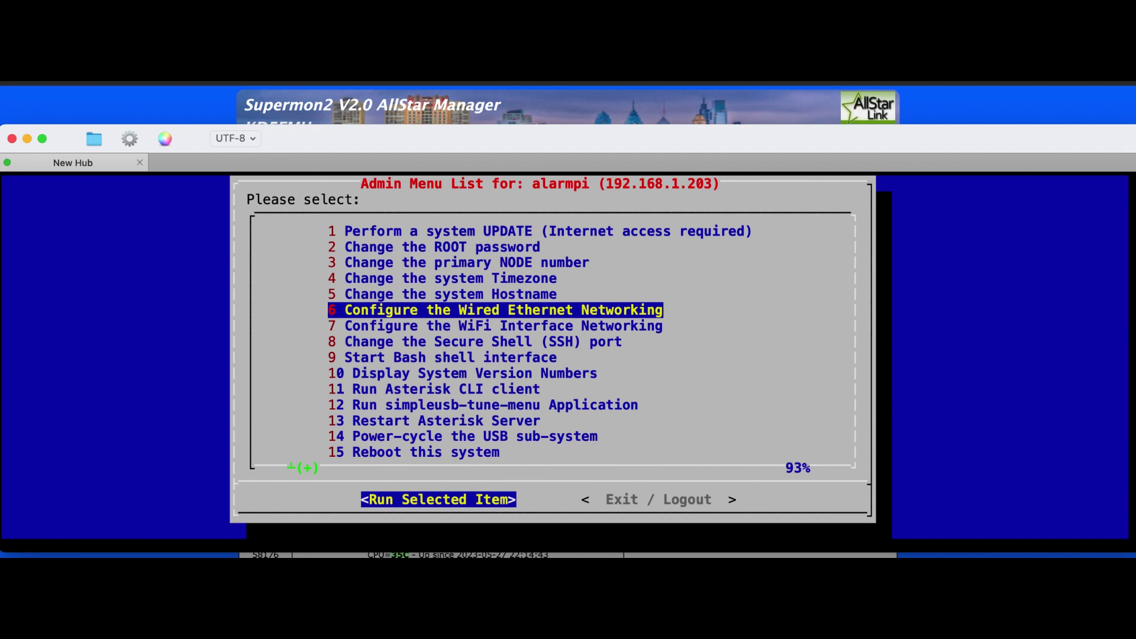
key("Down")
key("Down")
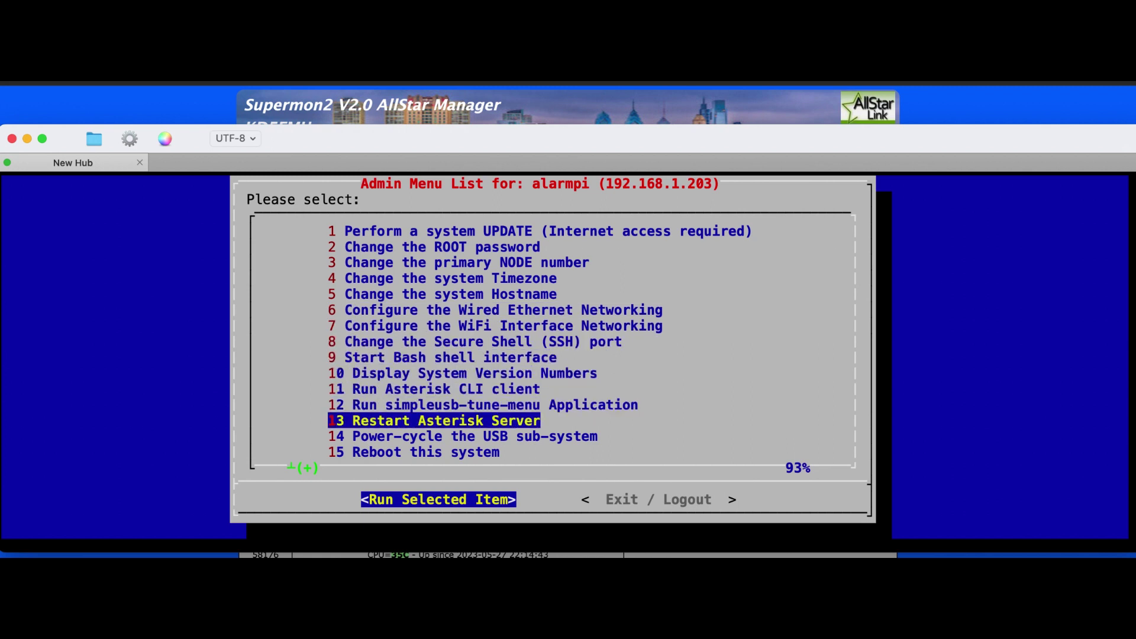
key("Return")
key("Left")
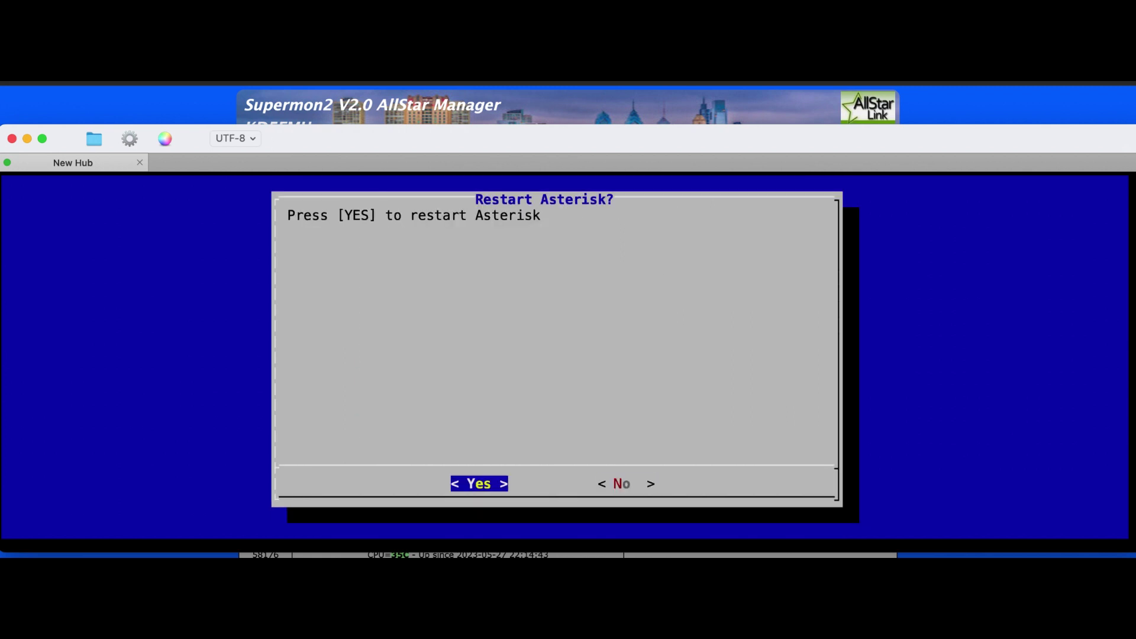
key("Return")
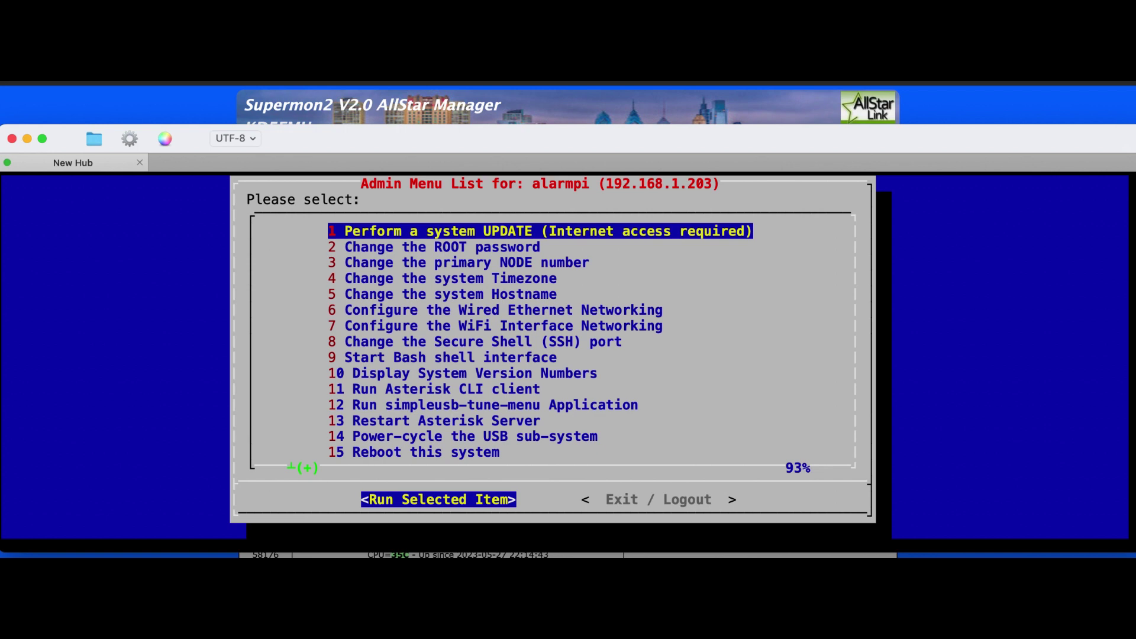
Launch the Asterisk CLI client (option 11) to watch incoming DTMF decodes
key("Down")
key("Down")
key("Down")
key("Down")
key("Down")
key("Down")
key("Down")
key("Down")
key("Down")
key("Down")
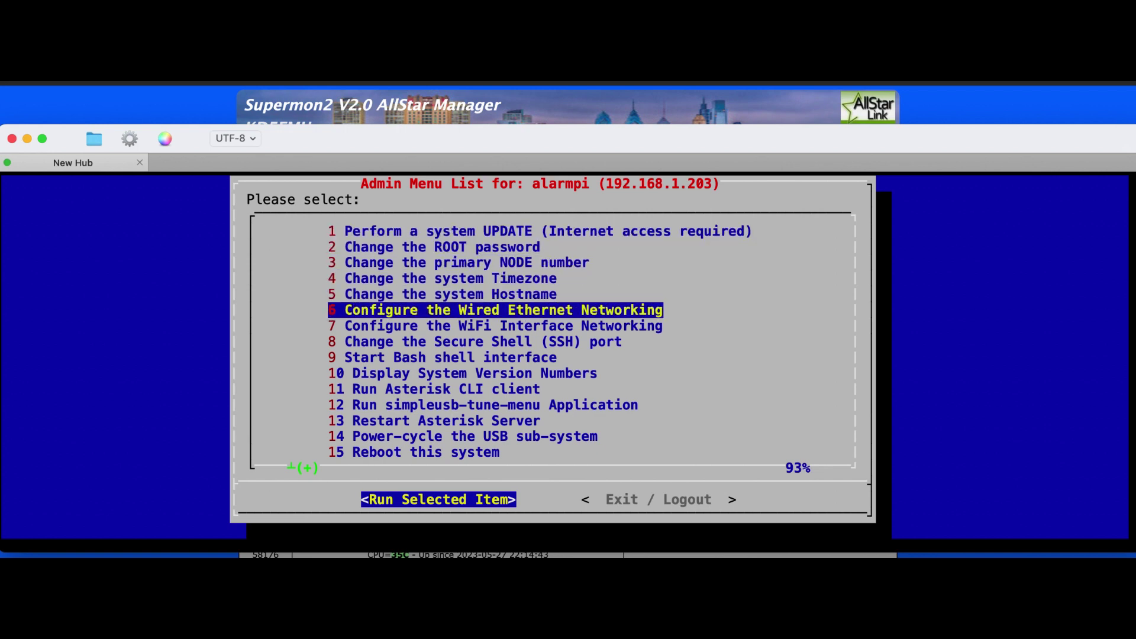
key("Return")
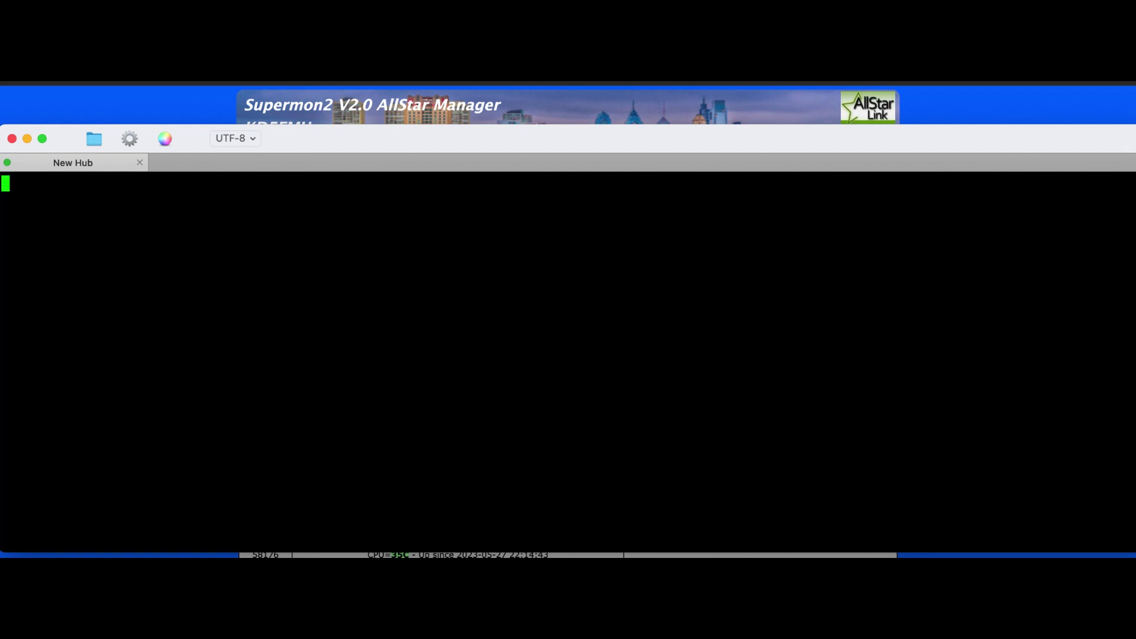